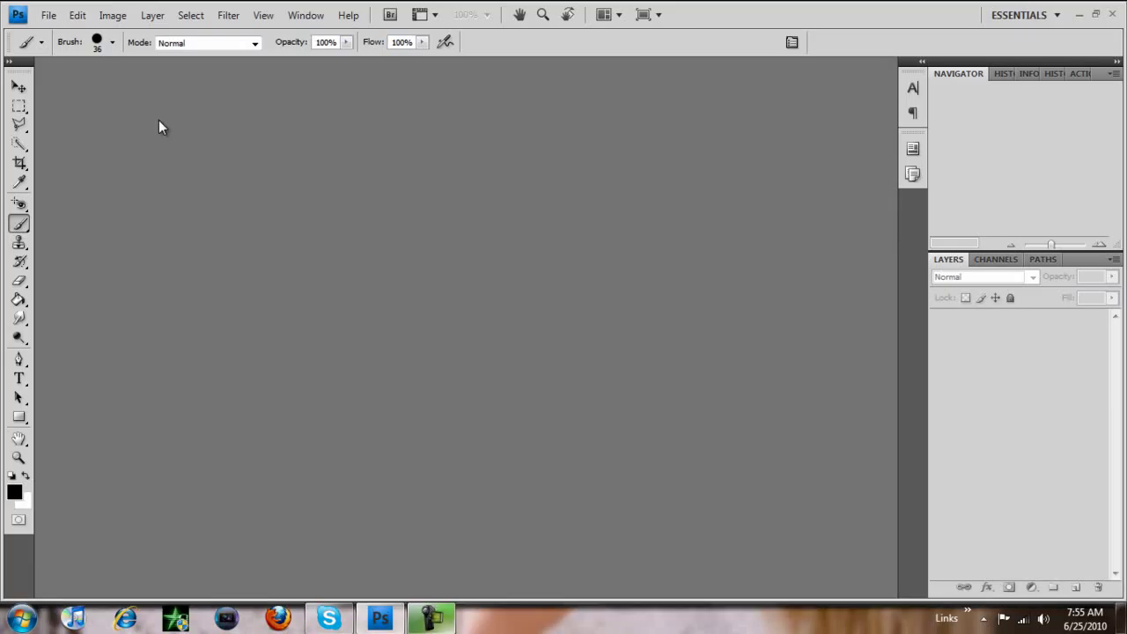
Open the File menu to start opening a photo
click(47, 16)
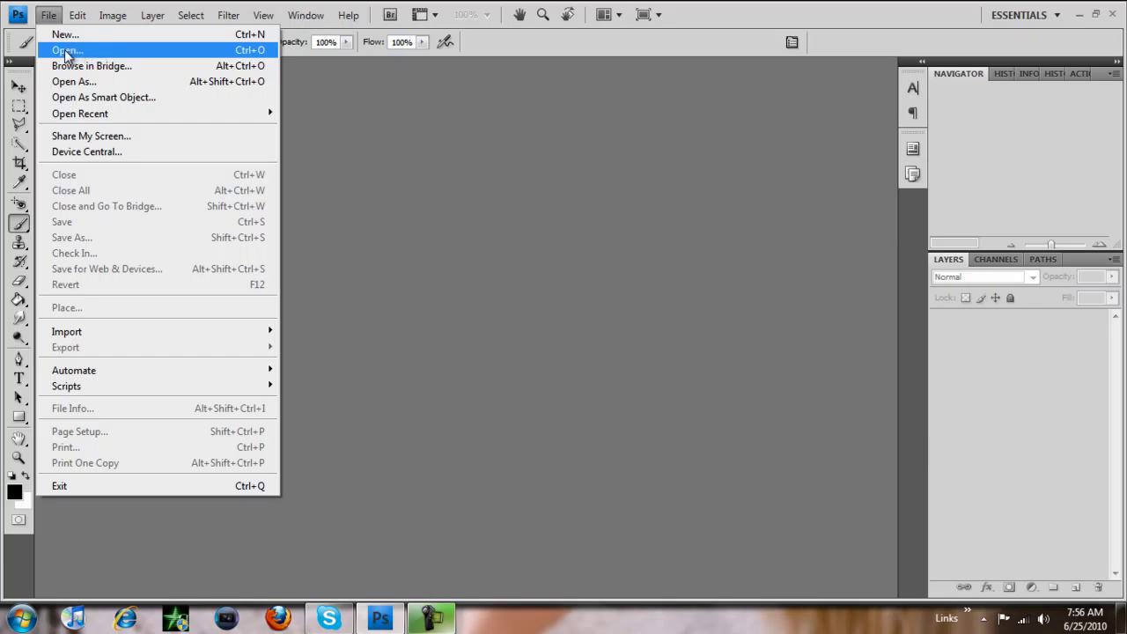
Open the surfer photo from its folder
click(66, 51)
click(635, 148)
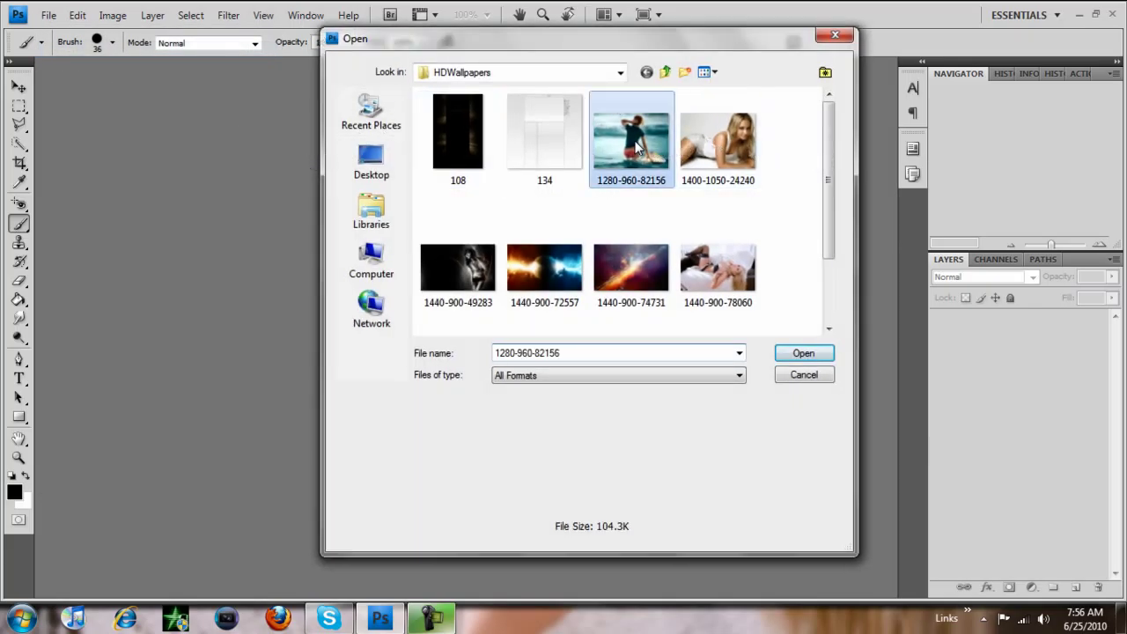
double_click(636, 147)
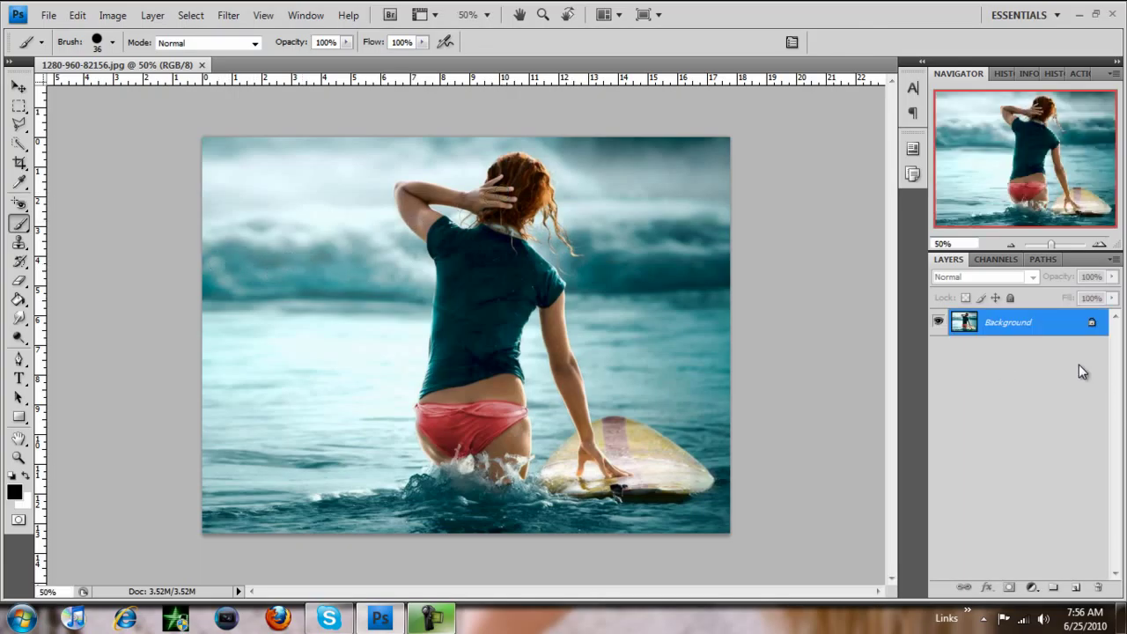
Add a Gradient Map adjustment layer that turns the photo black and white
click(1031, 588)
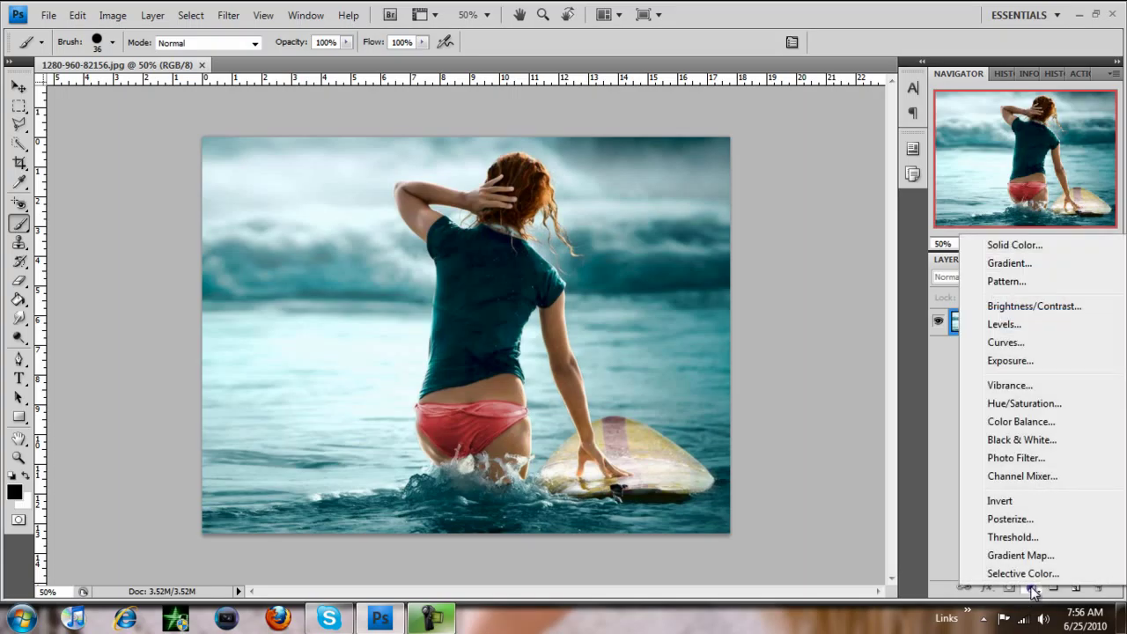
click(1013, 554)
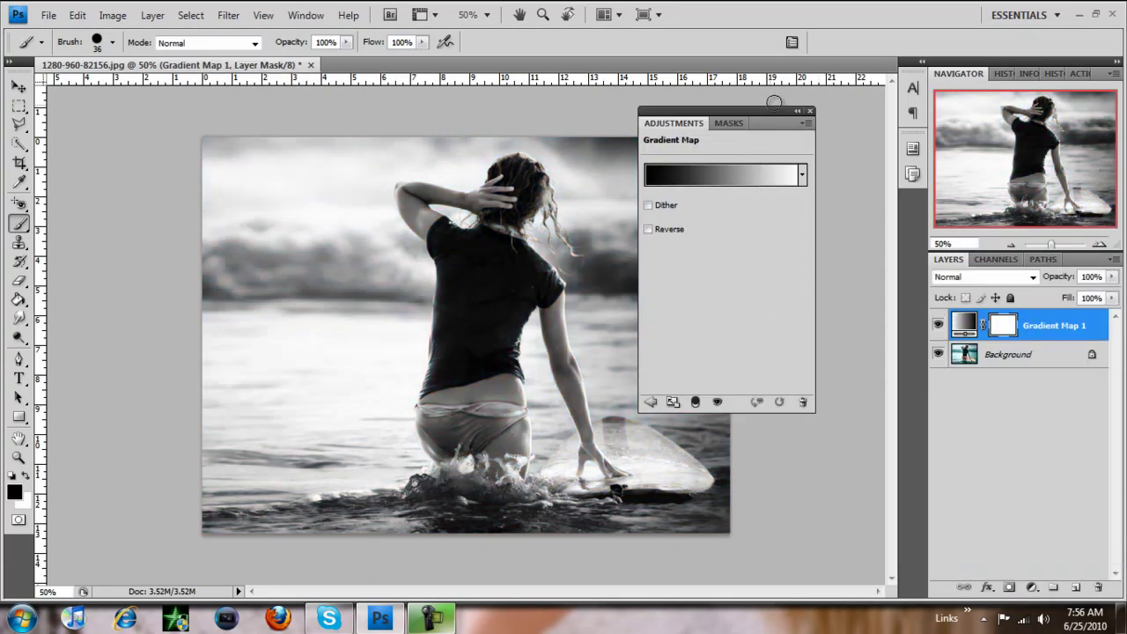
click(809, 111)
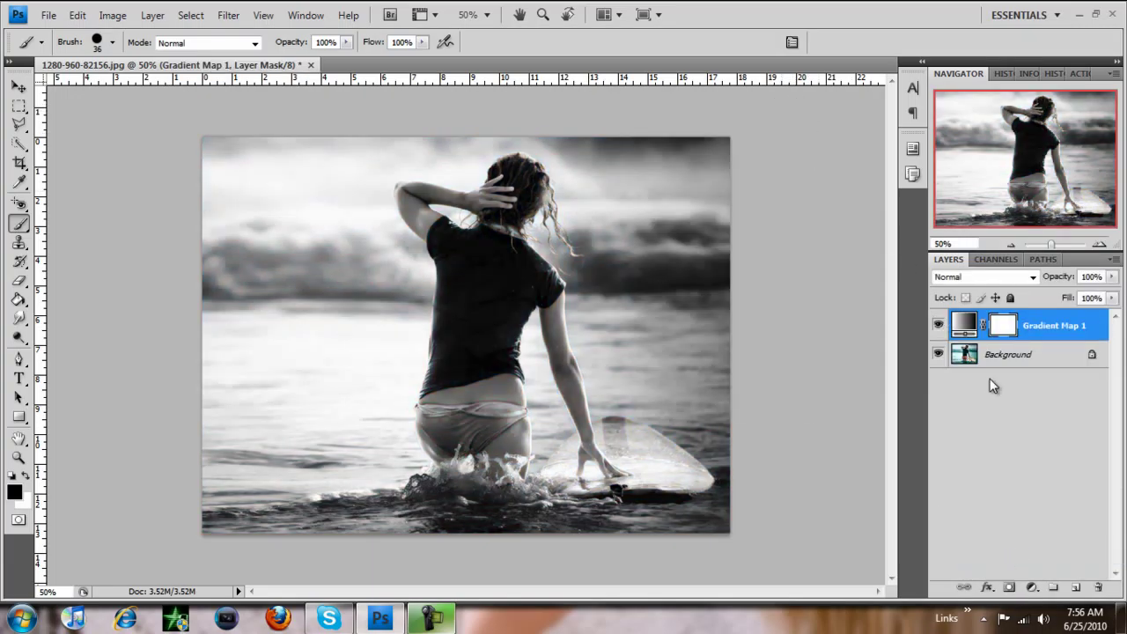
Select the 19 px brush from the Brush preset picker
click(111, 42)
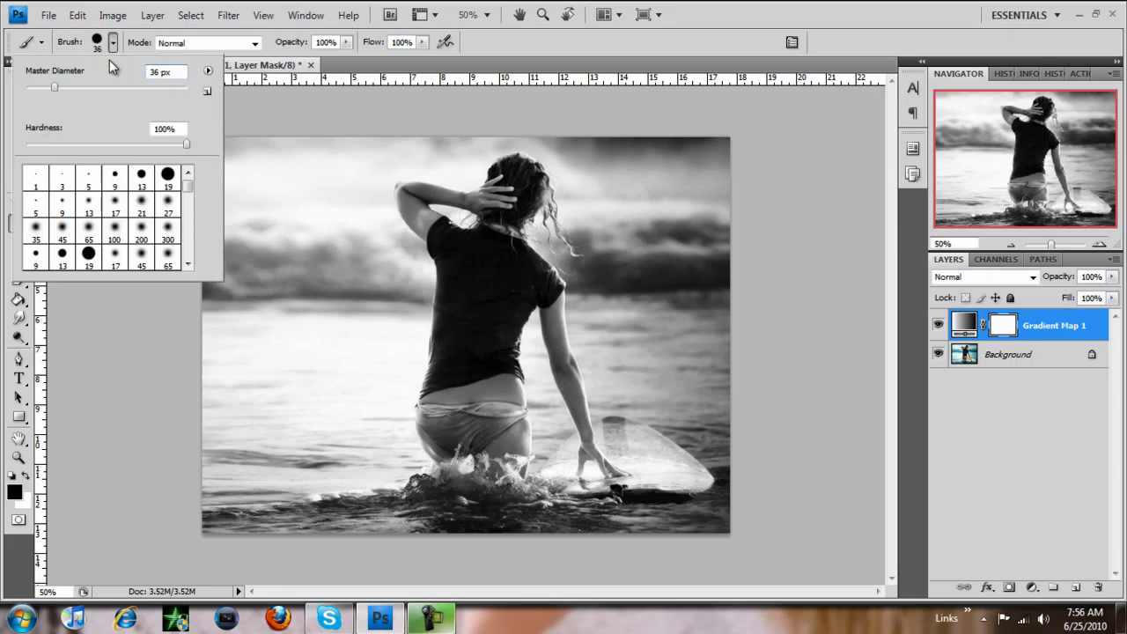
click(167, 179)
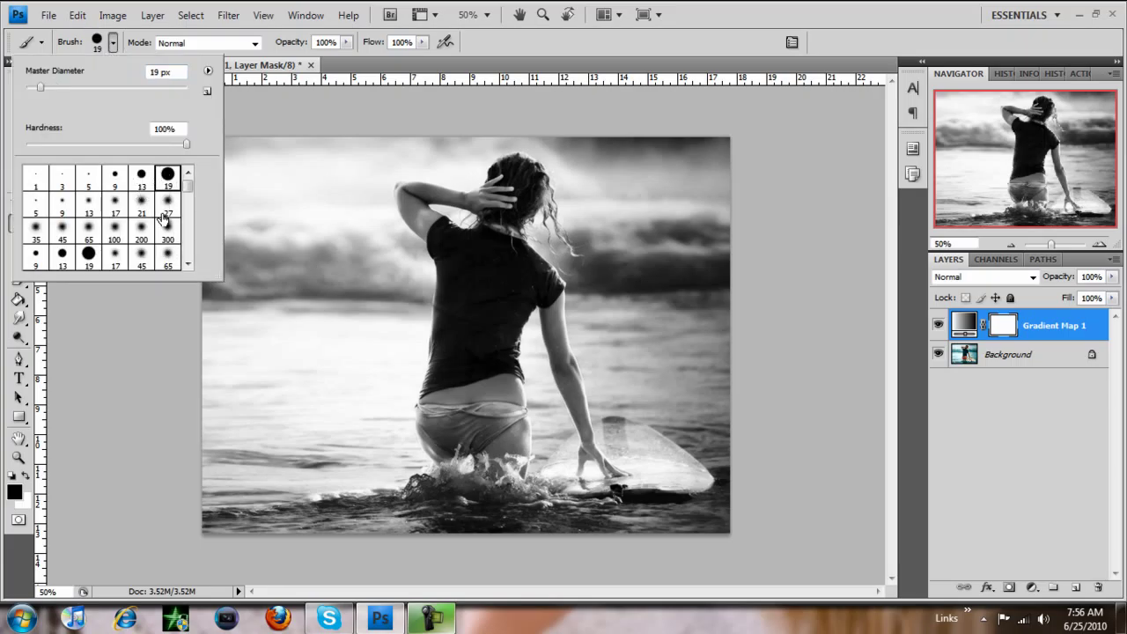
click(147, 301)
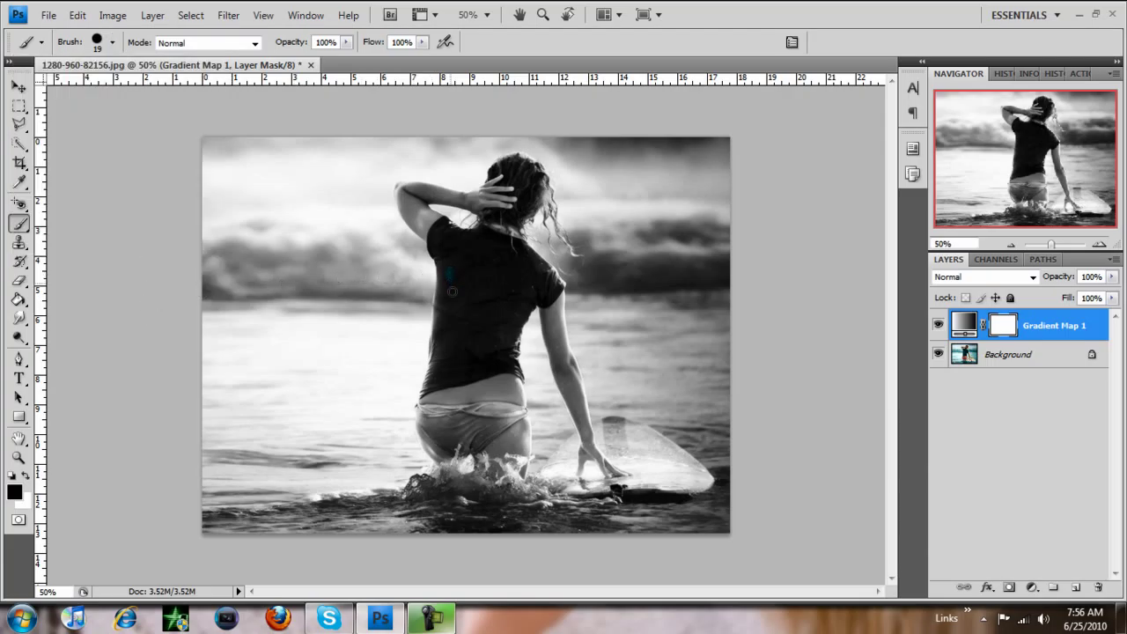
Paint the mask to reveal teal down the shirt and red on the bikini
mouse_move(452, 291)
mouse_down()
mouse_move(453, 323)
mouse_move(454, 283)
mouse_move(463, 295)
mouse_move(469, 279)
mouse_up()
drag(470, 318, 464, 377)
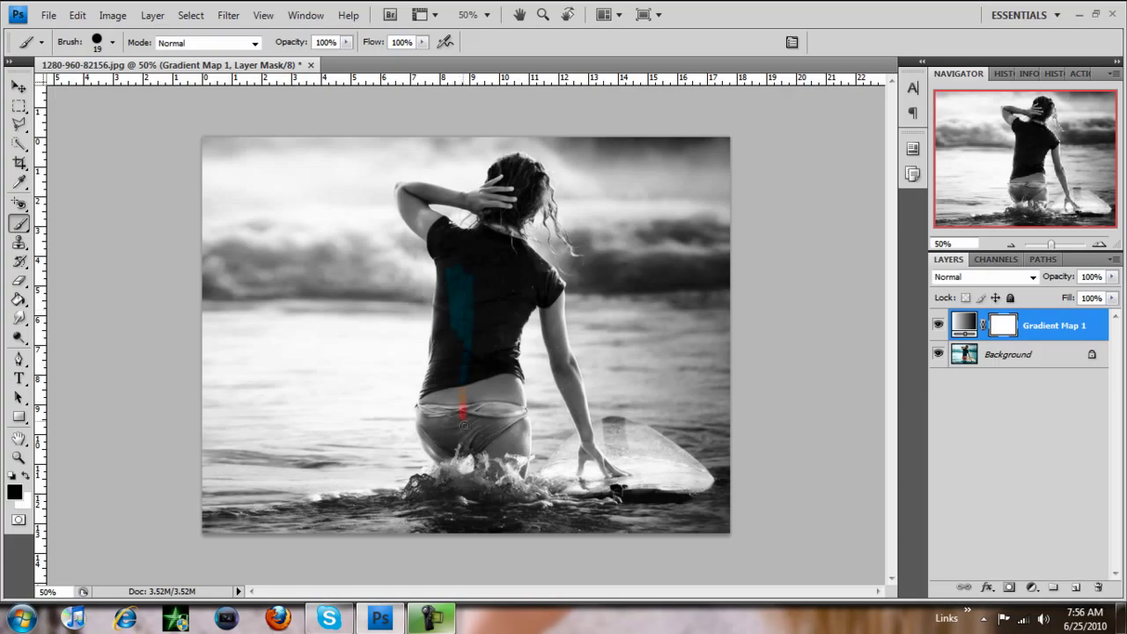
mouse_move(464, 426)
mouse_down()
mouse_move(471, 383)
mouse_move(479, 414)
mouse_up()
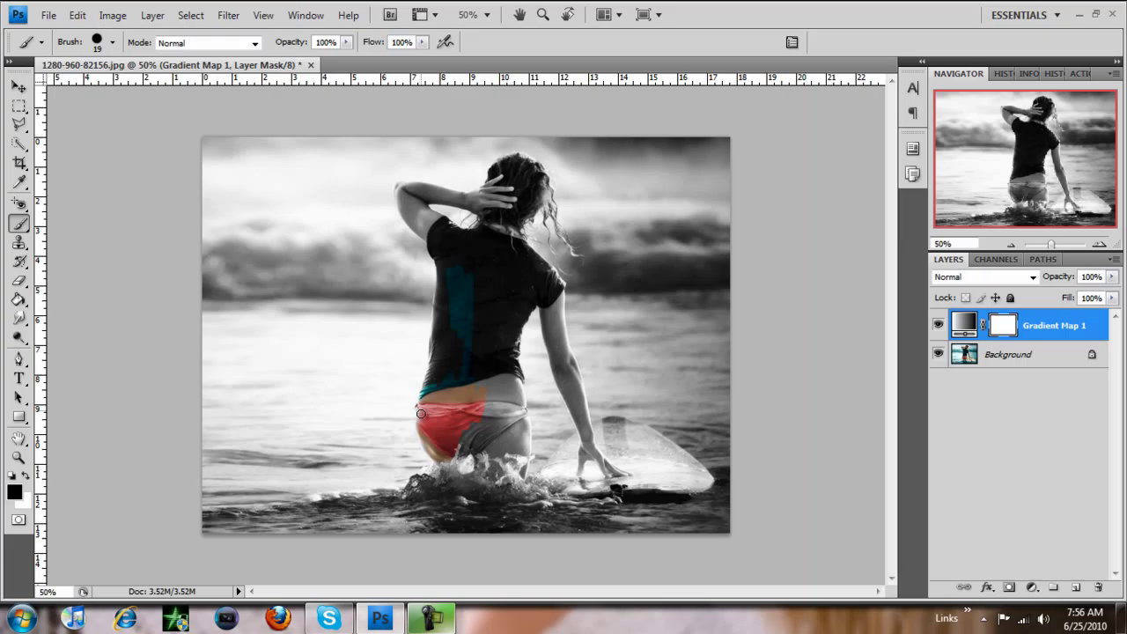
drag(451, 409, 450, 338)
Enlarge the brush to 55 px and paint teal back across the shirt's back
click(111, 42)
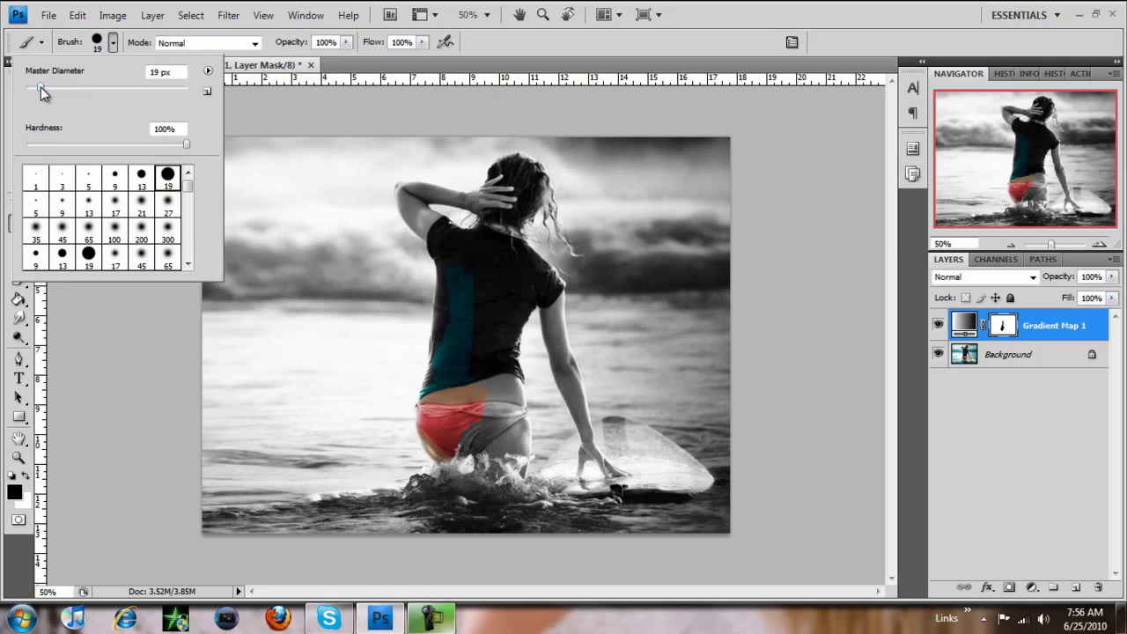
drag(40, 88, 68, 90)
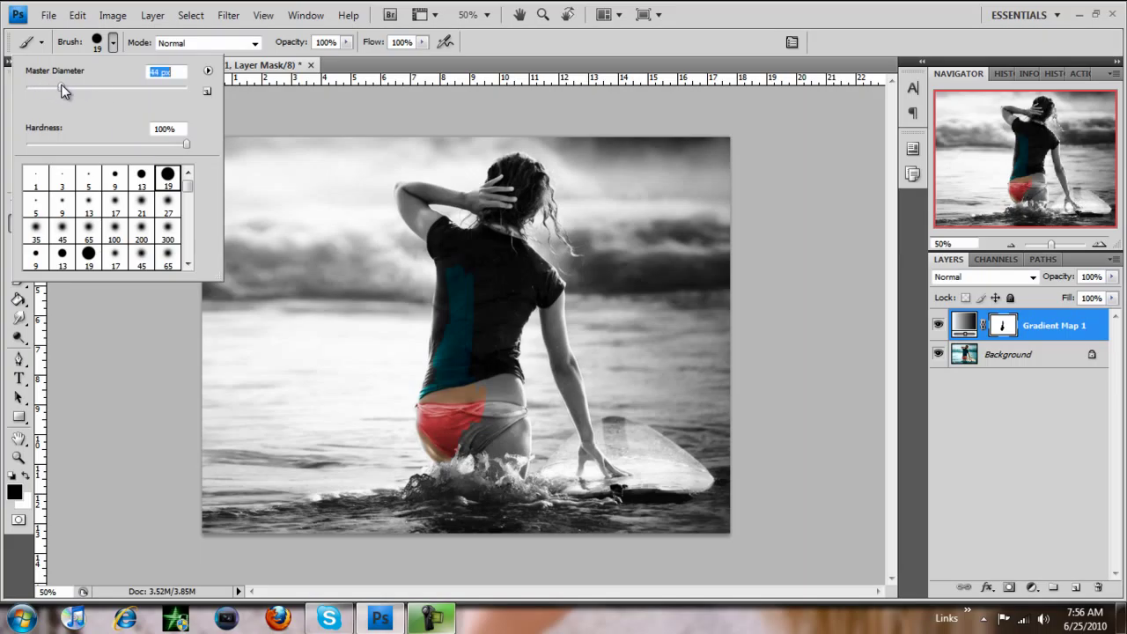
click(490, 336)
mouse_move(490, 336)
mouse_down()
mouse_move(496, 272)
mouse_move(514, 291)
mouse_move(466, 292)
mouse_move(451, 323)
mouse_move(450, 290)
mouse_move(438, 387)
mouse_move(454, 279)
mouse_move(497, 245)
mouse_move(504, 211)
mouse_move(508, 223)
mouse_move(494, 239)
mouse_move(502, 195)
mouse_move(542, 176)
mouse_move(529, 216)
mouse_move(521, 162)
mouse_move(533, 172)
mouse_move(511, 190)
mouse_up()
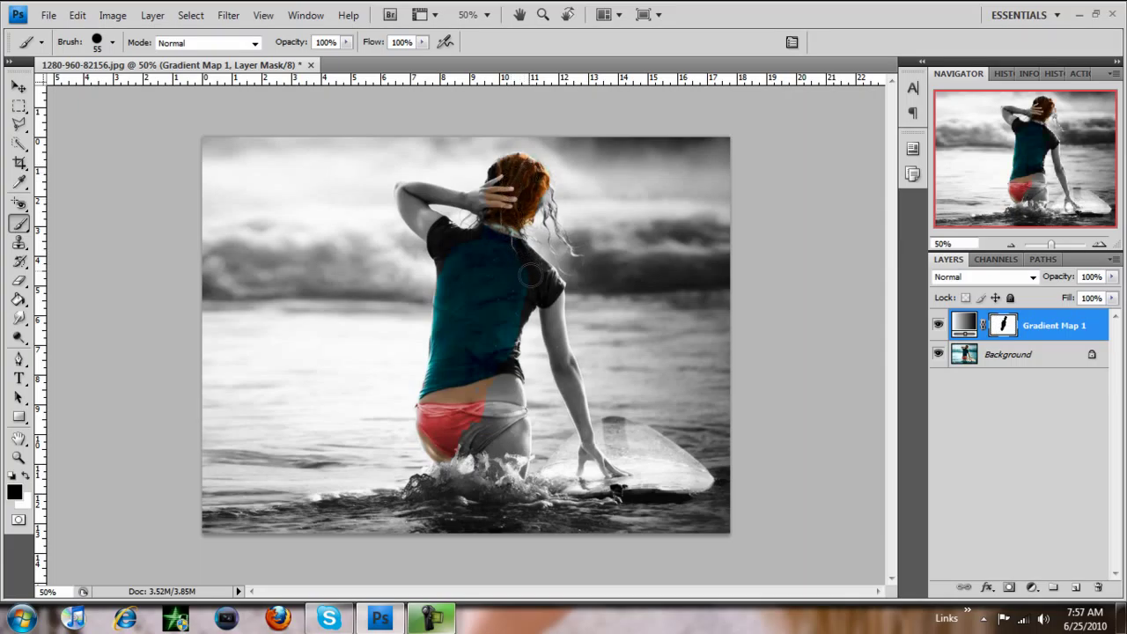
Shrink the brush via the 13, 5 and 6 px settings to an 8 px hard tip
click(112, 41)
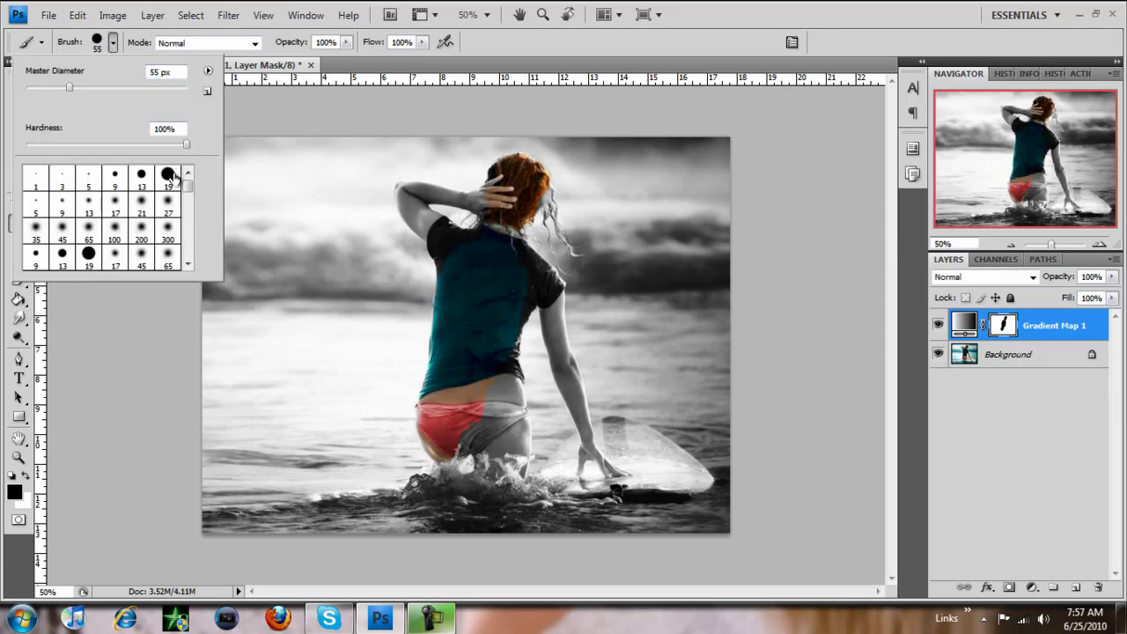
click(141, 177)
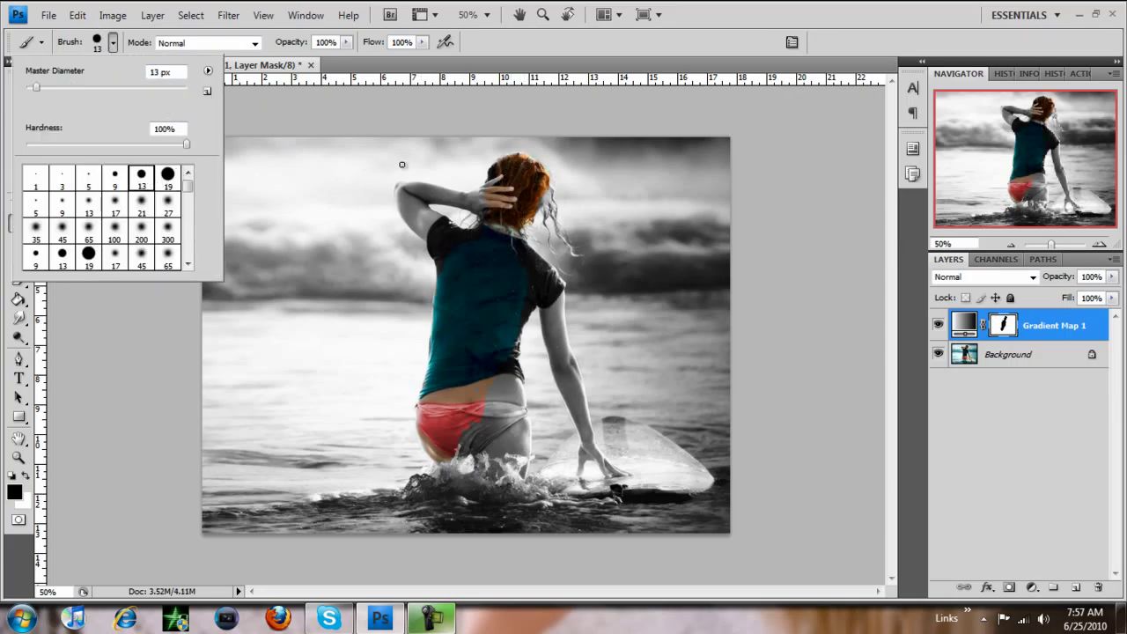
click(546, 210)
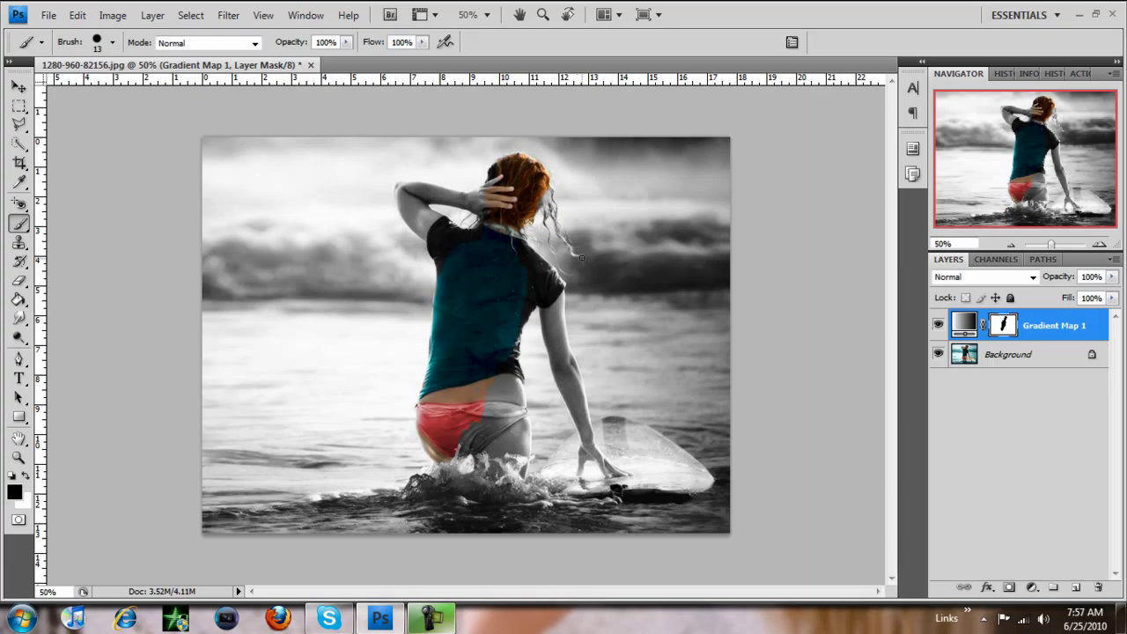
click(113, 42)
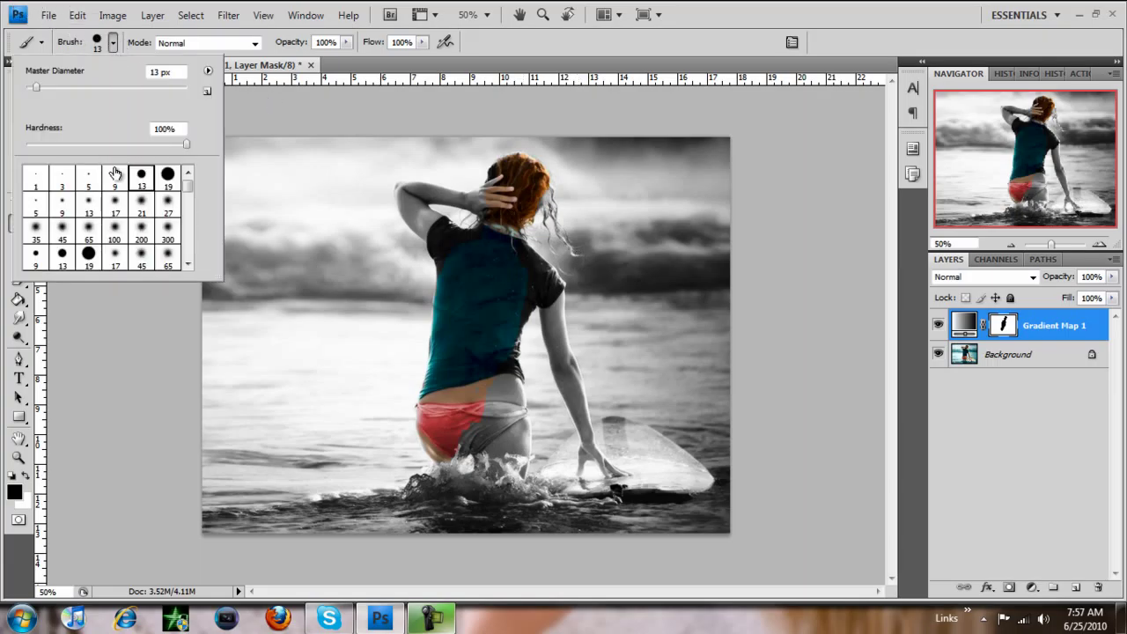
click(88, 177)
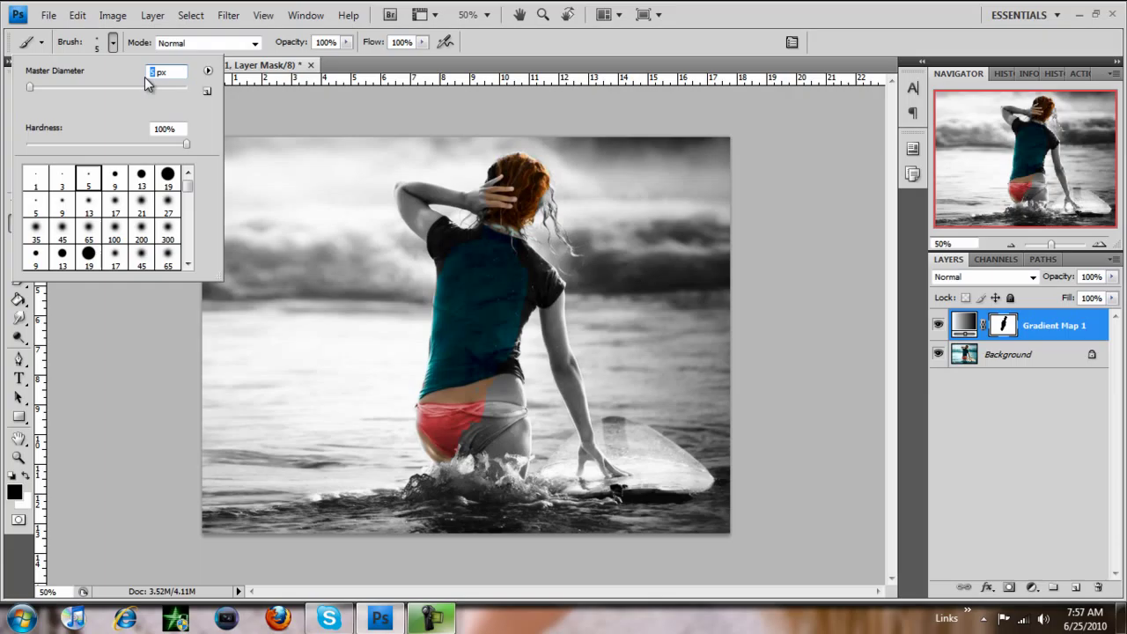
text(6)
key(Return)
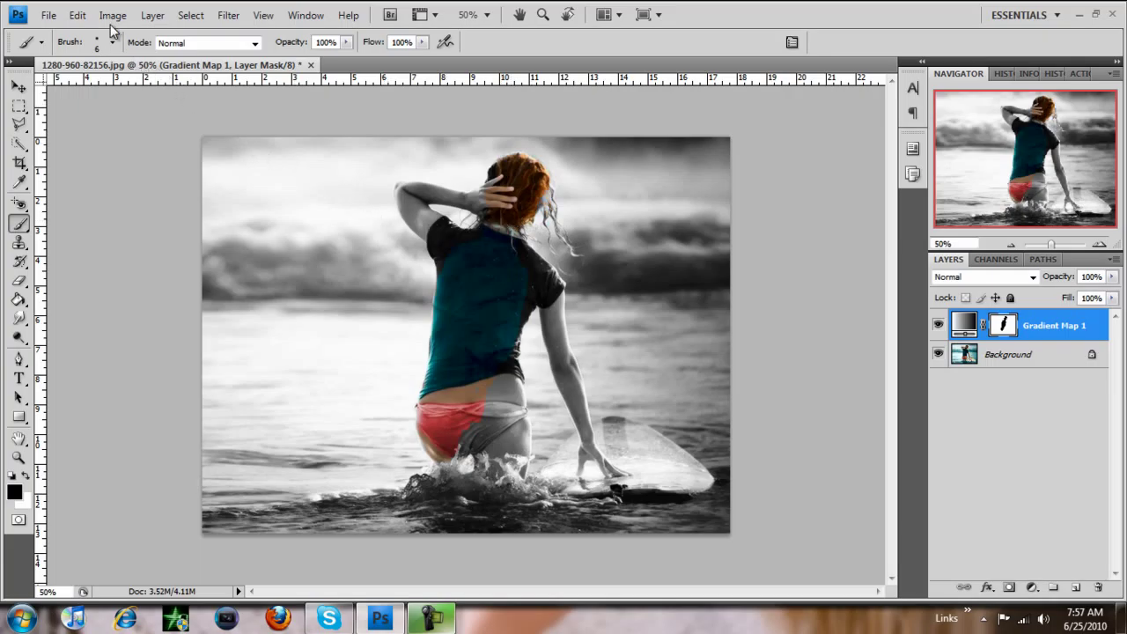
click(112, 43)
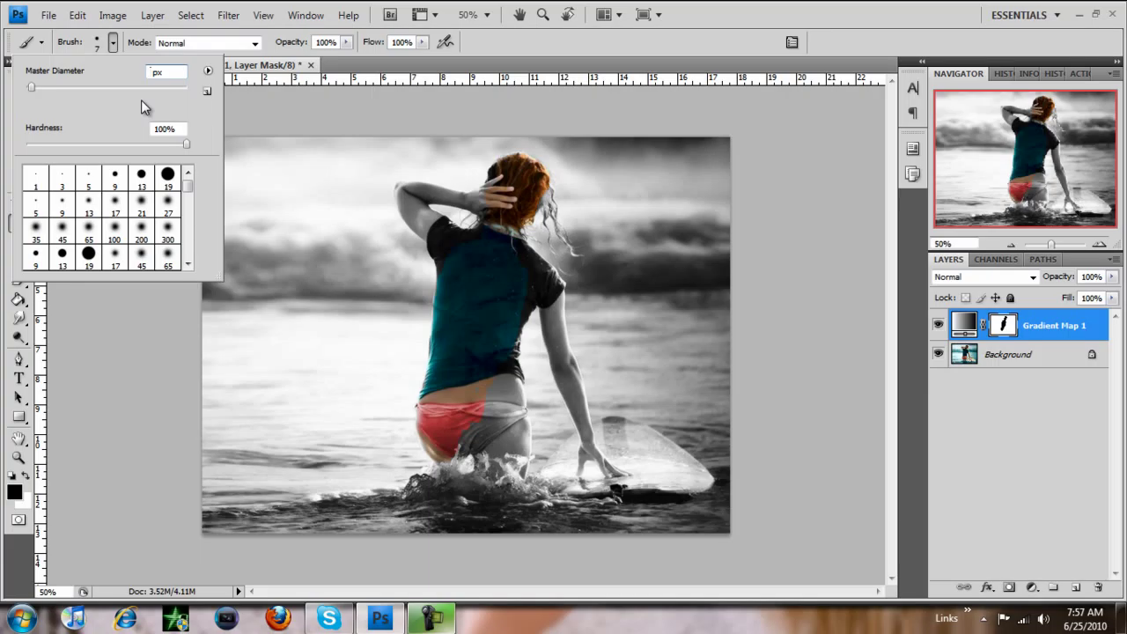
key(bracketright)
Zoom to 100% on the head and paint colour back into the loose hair strands
key(Return)
key(ctrl+plus)
key(ctrl+plus)
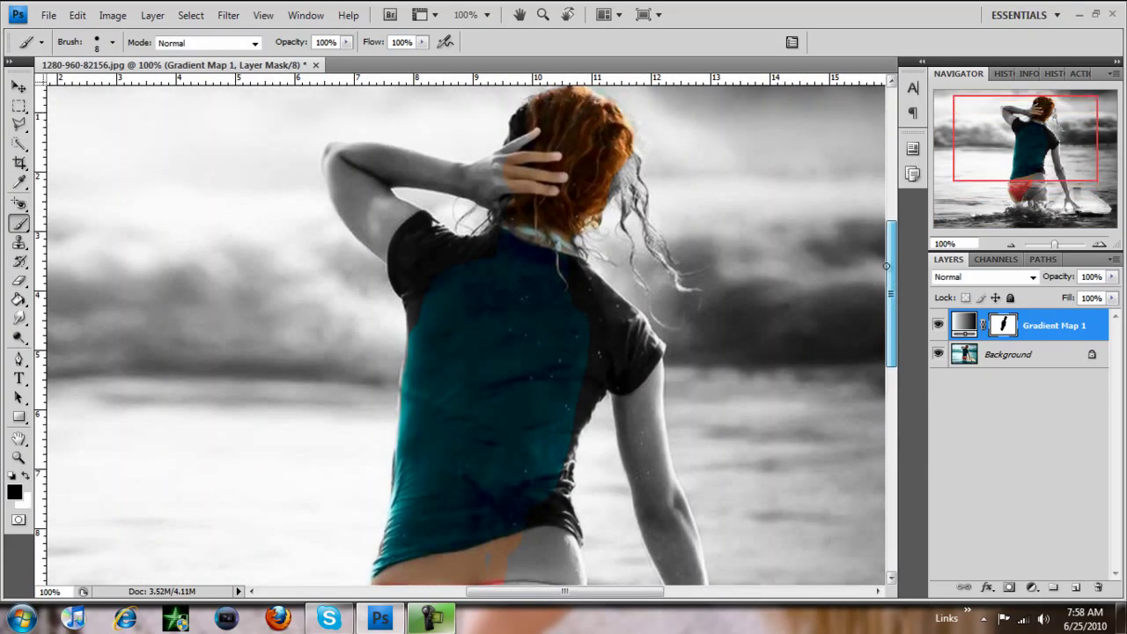
drag(889, 301, 889, 266)
mouse_move(630, 186)
mouse_down()
mouse_move(624, 176)
mouse_move(608, 209)
mouse_up()
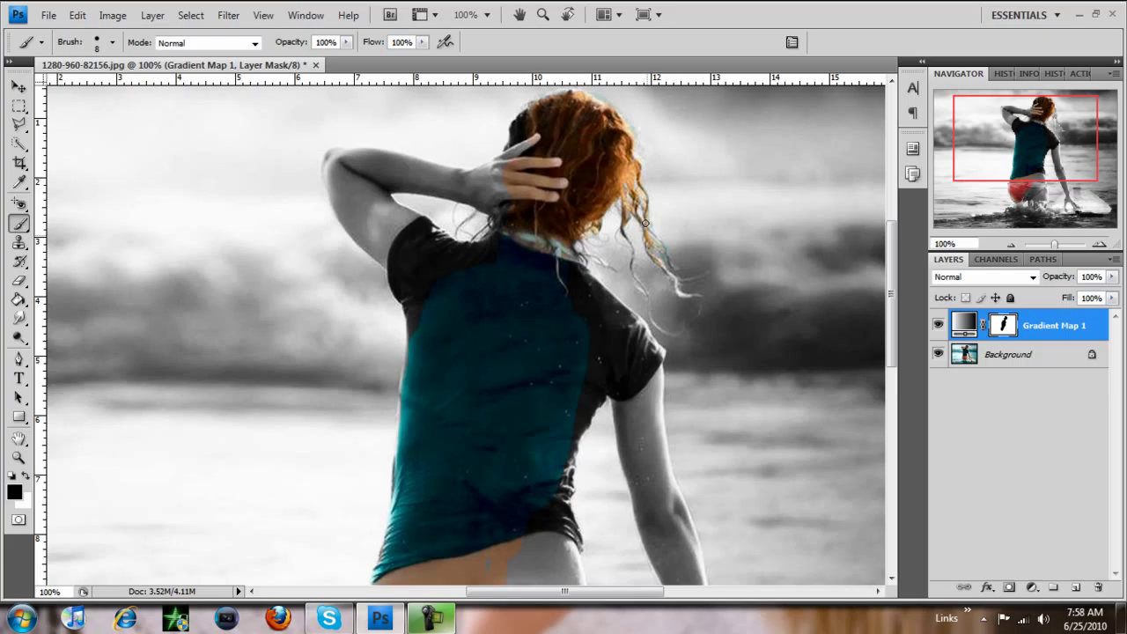
drag(644, 218, 620, 202)
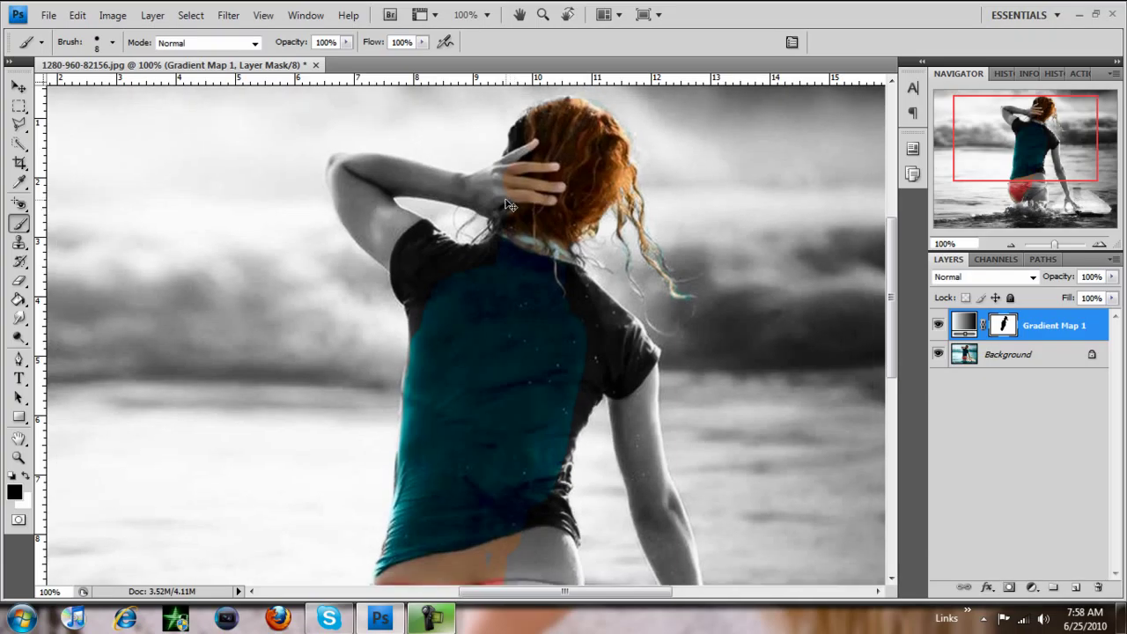
Zoom out to 50% and set the brush Master Diameter to 56 px
key(ctrl+minus)
key(ctrl+minus)
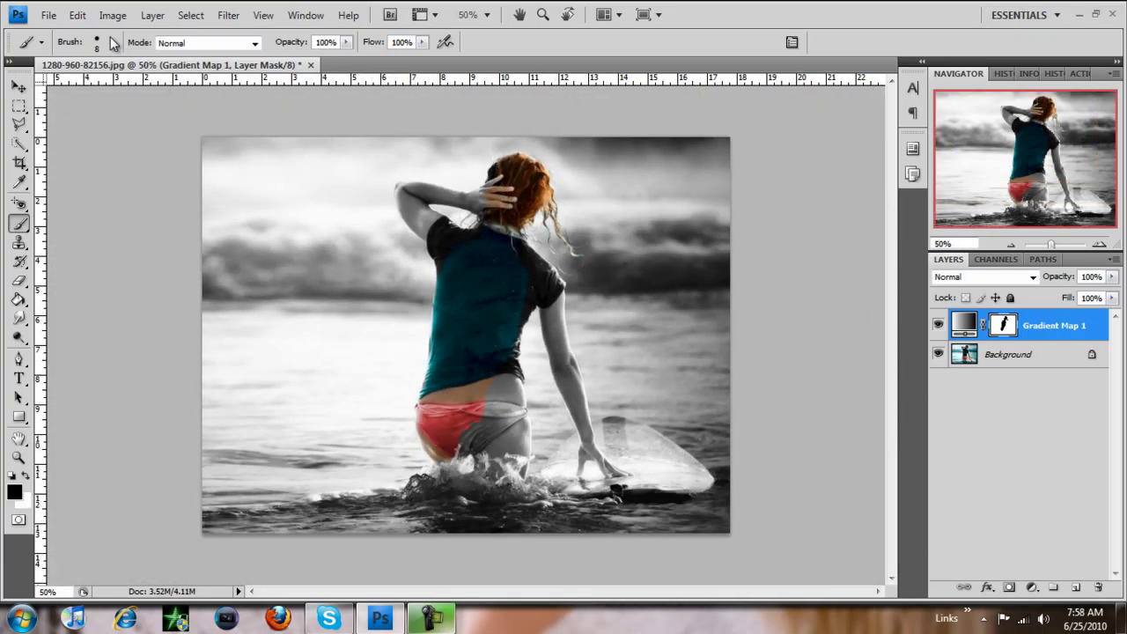
click(112, 43)
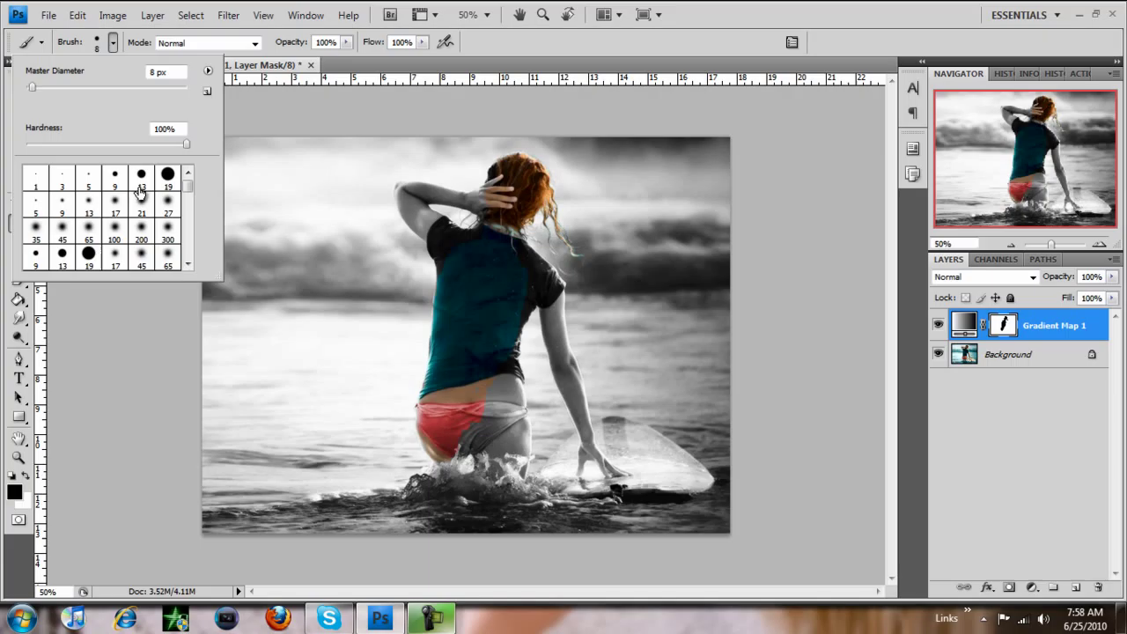
drag(31, 88, 47, 88)
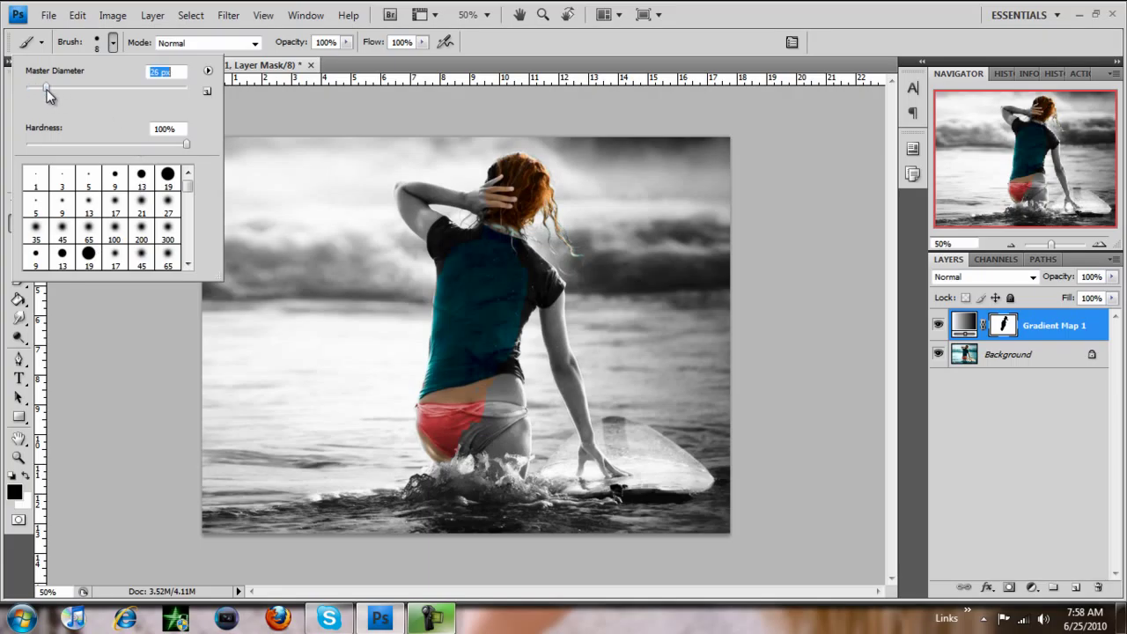
click(509, 280)
Paint red across the whole bikini and waistband, and teal onto the left shoulder
drag(489, 405, 516, 424)
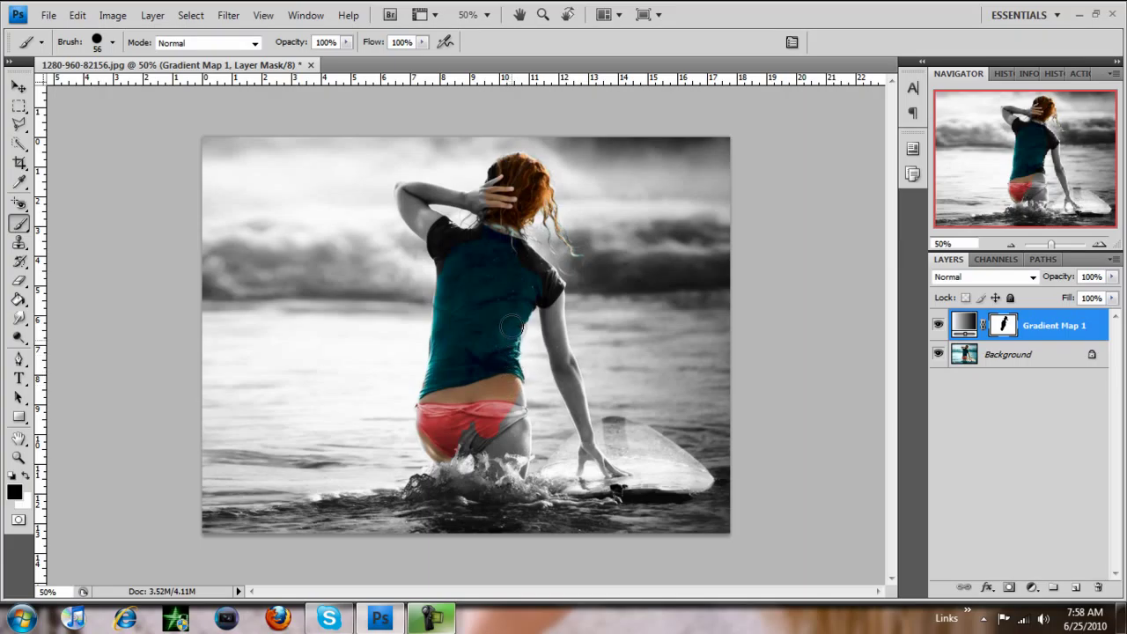
mouse_move(515, 425)
mouse_down()
mouse_move(495, 470)
mouse_move(502, 445)
mouse_up()
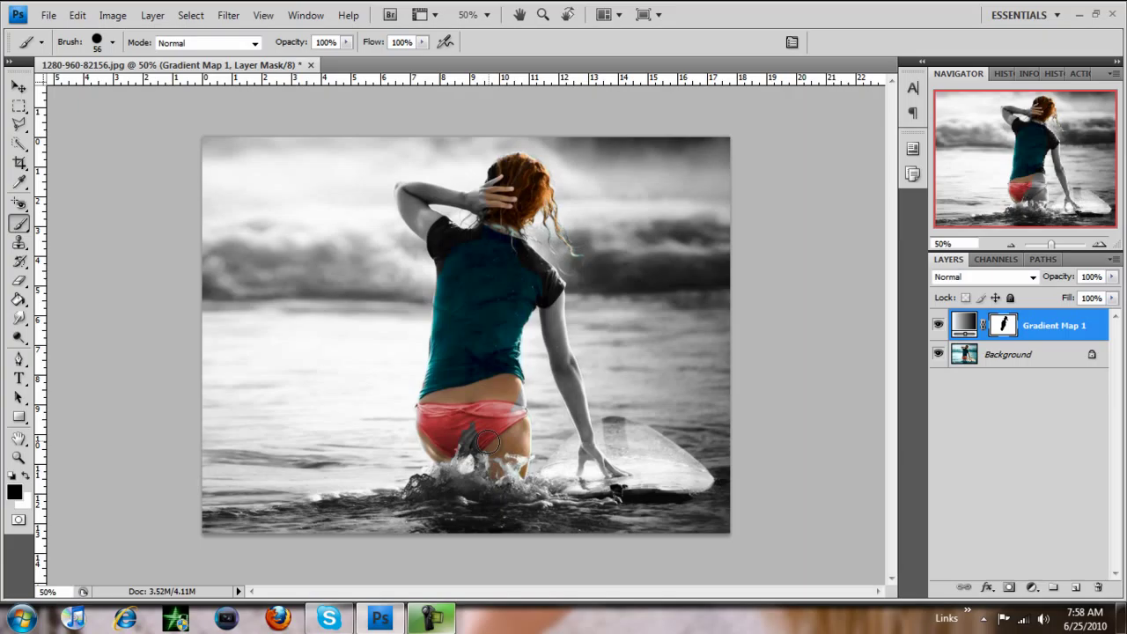
drag(461, 439, 462, 400)
mouse_move(448, 238)
mouse_down()
mouse_move(442, 266)
mouse_move(416, 212)
mouse_move(446, 191)
mouse_move(500, 183)
mouse_move(422, 213)
mouse_up()
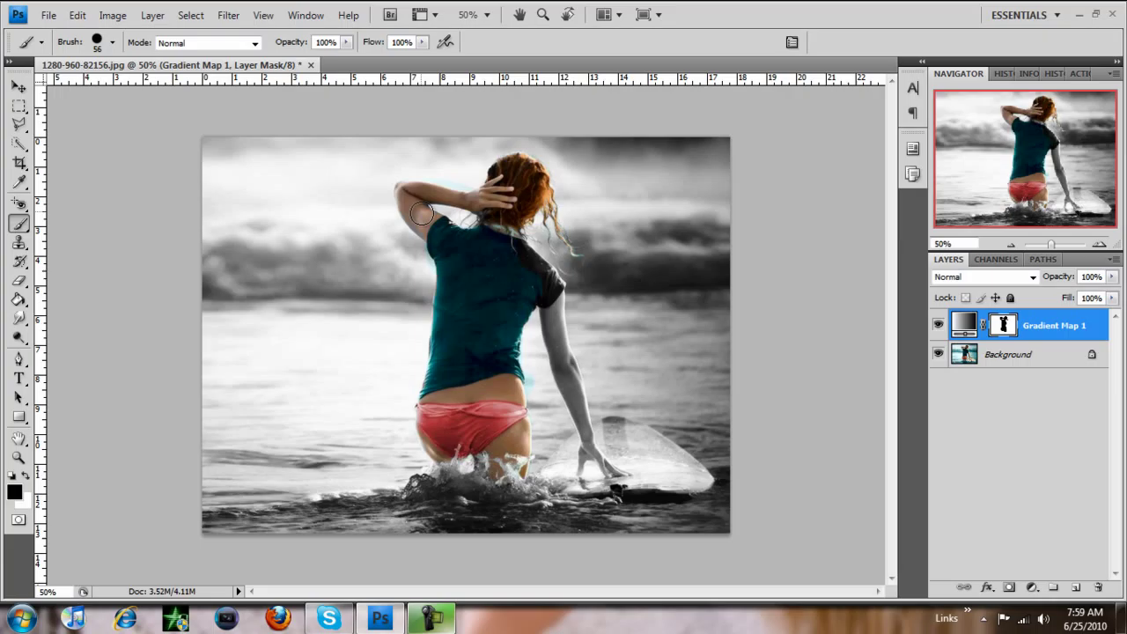
Paint skin tone onto the raised arm, forearm and hand, and teal onto the right sleeve
drag(422, 213, 419, 226)
drag(499, 250, 554, 305)
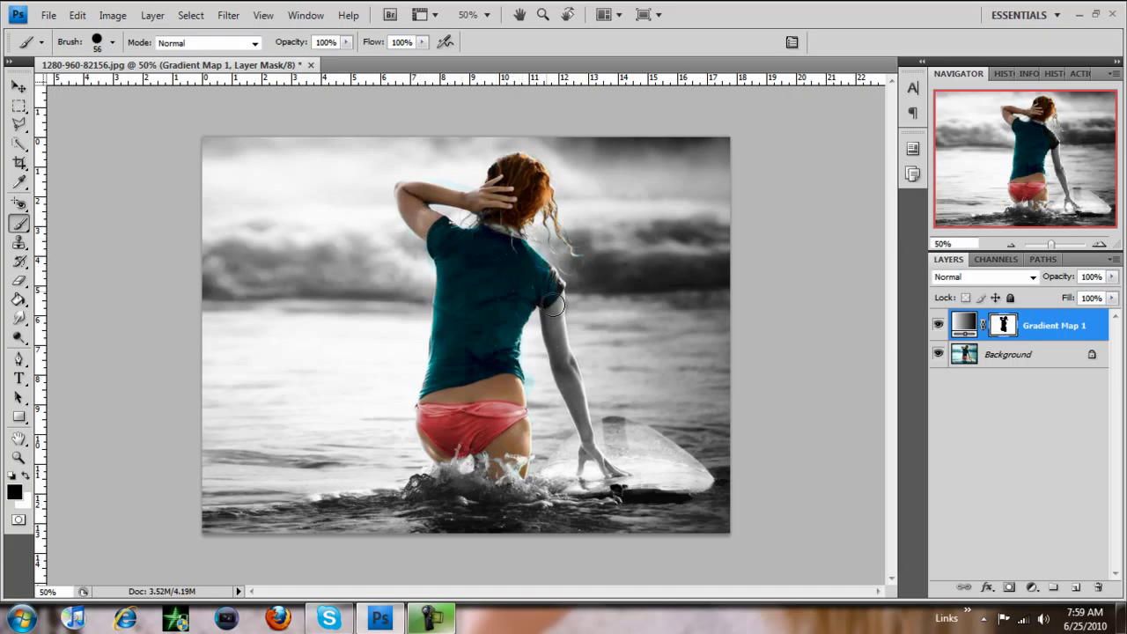
mouse_move(561, 378)
mouse_down()
mouse_move(598, 465)
mouse_move(621, 473)
mouse_move(586, 458)
mouse_move(582, 417)
mouse_up()
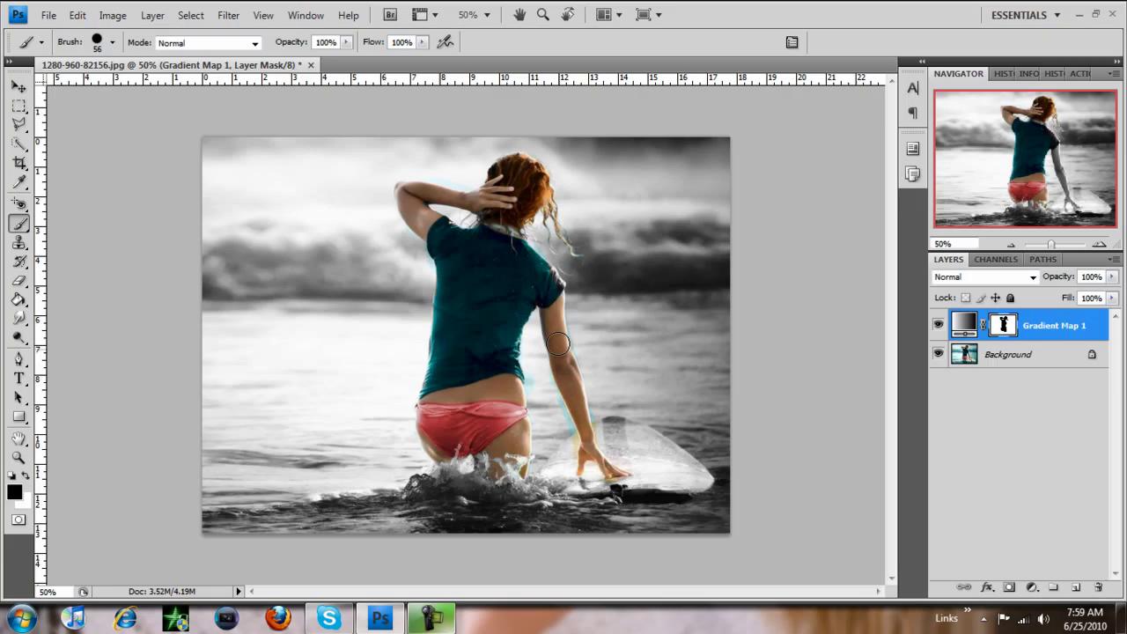